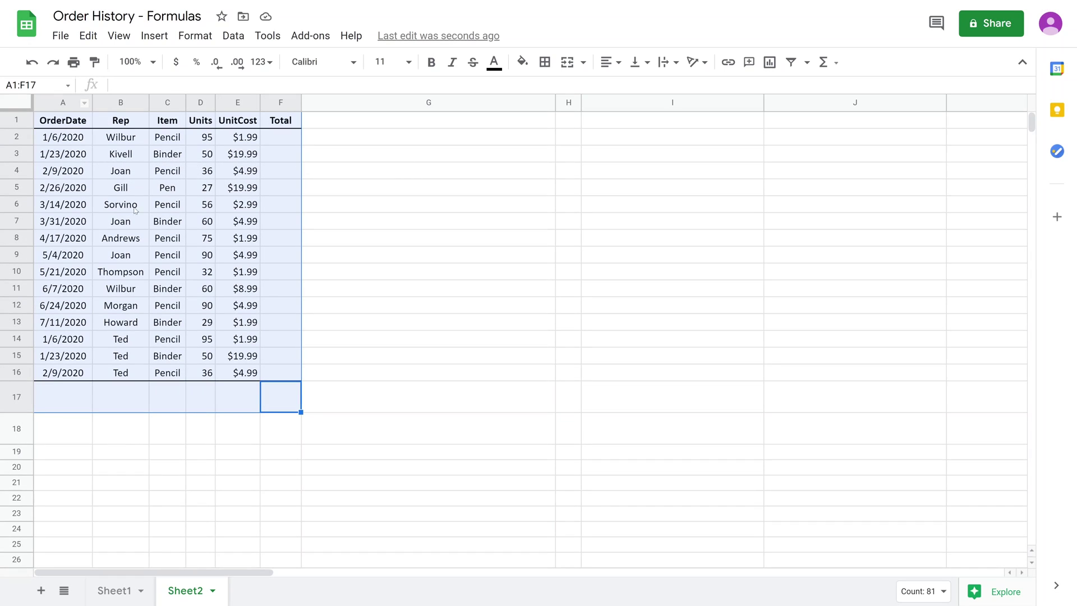
Clear the selection and switch to the Excel Book1 copy of the Order History table
click(297, 322)
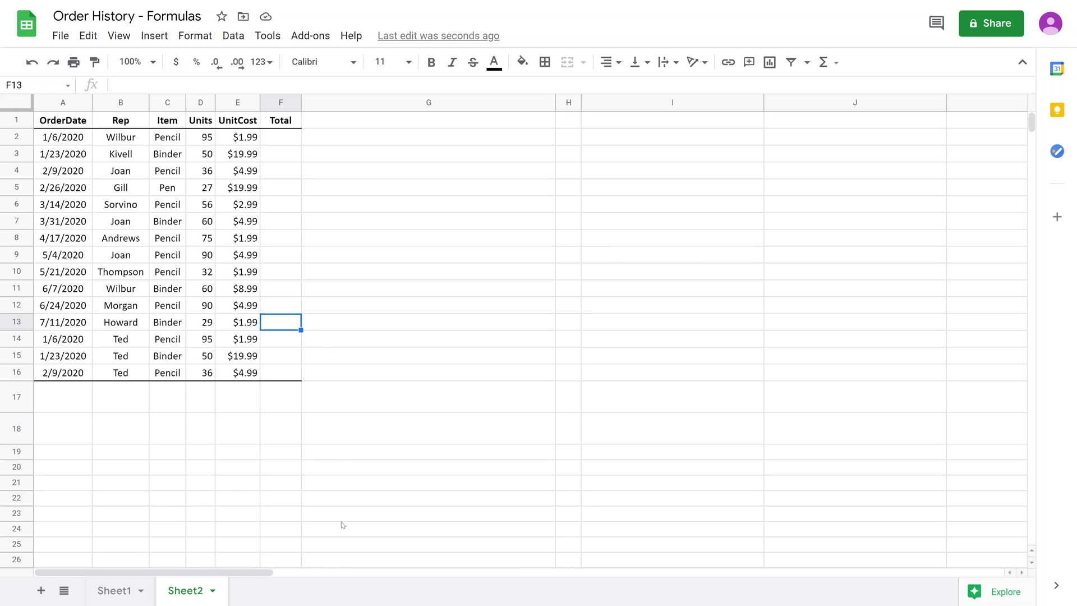
key(alt+Tab)
key(alt+Tab)
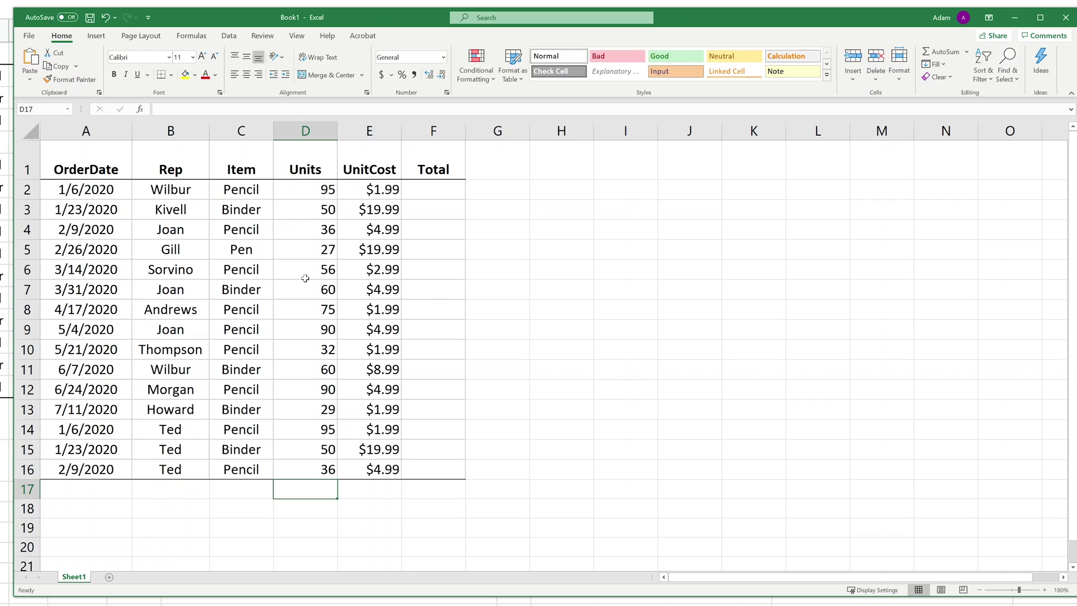
AutoSum the Units column into D17 as =SUM(D2:D16), confirming it returns 881
drag(309, 193, 296, 468)
click(311, 490)
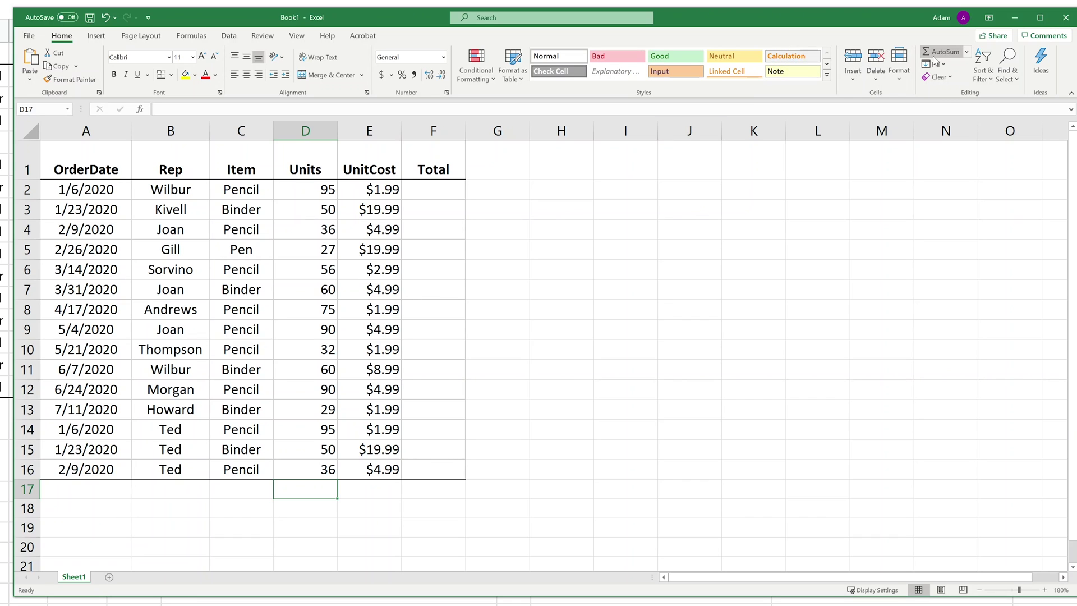
click(953, 53)
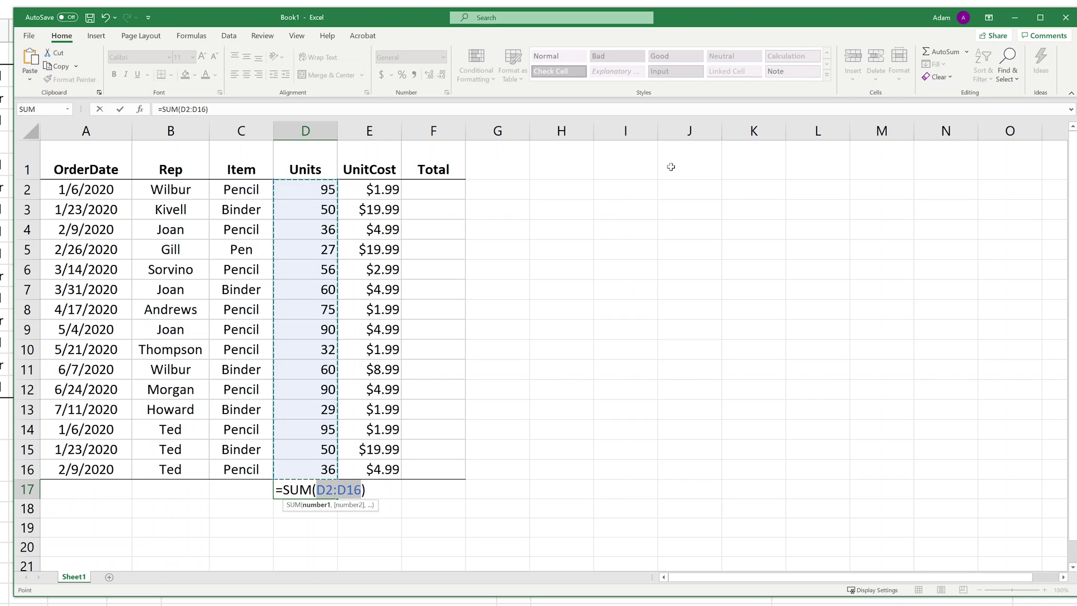
key(Return)
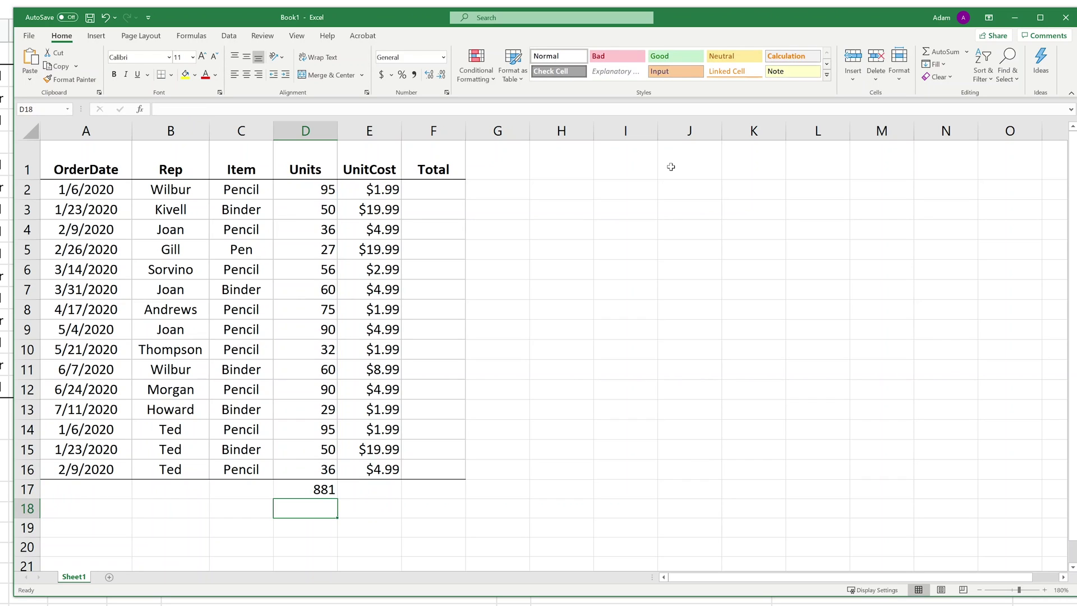
double_click(301, 489)
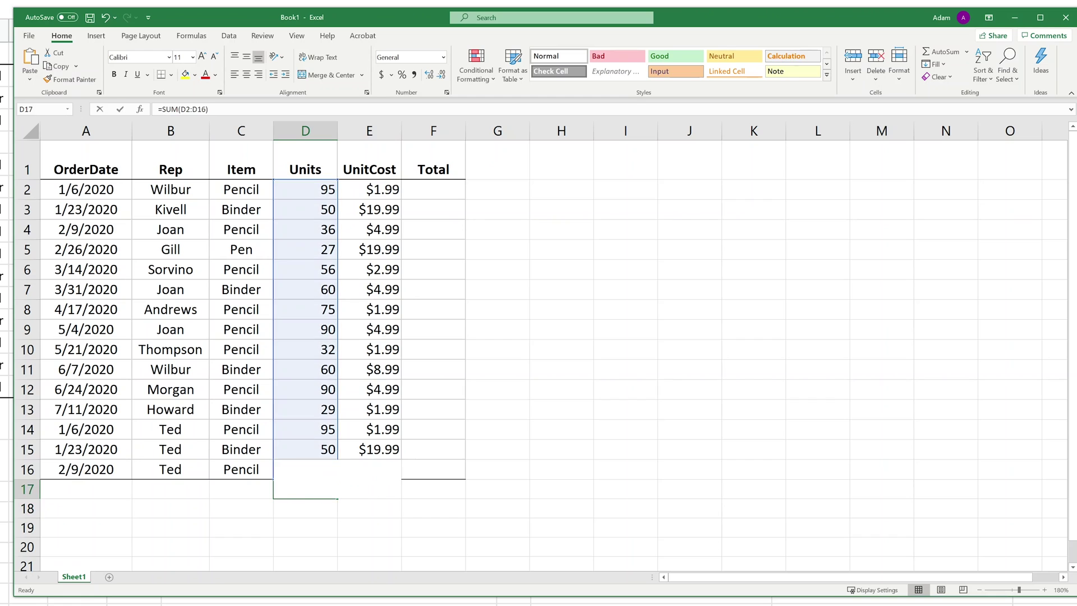
key(Escape)
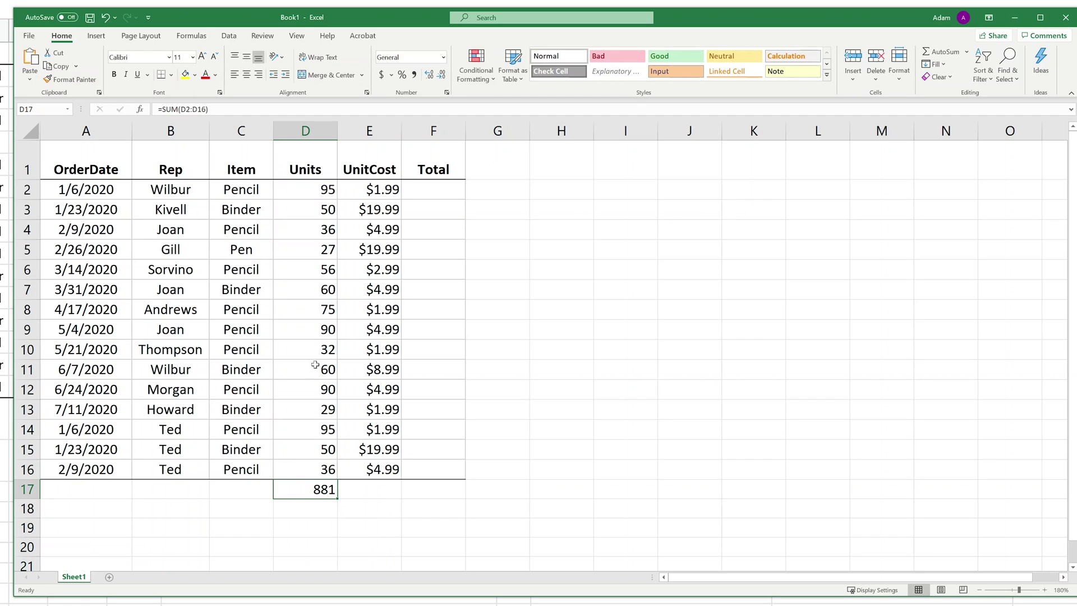
click(323, 193)
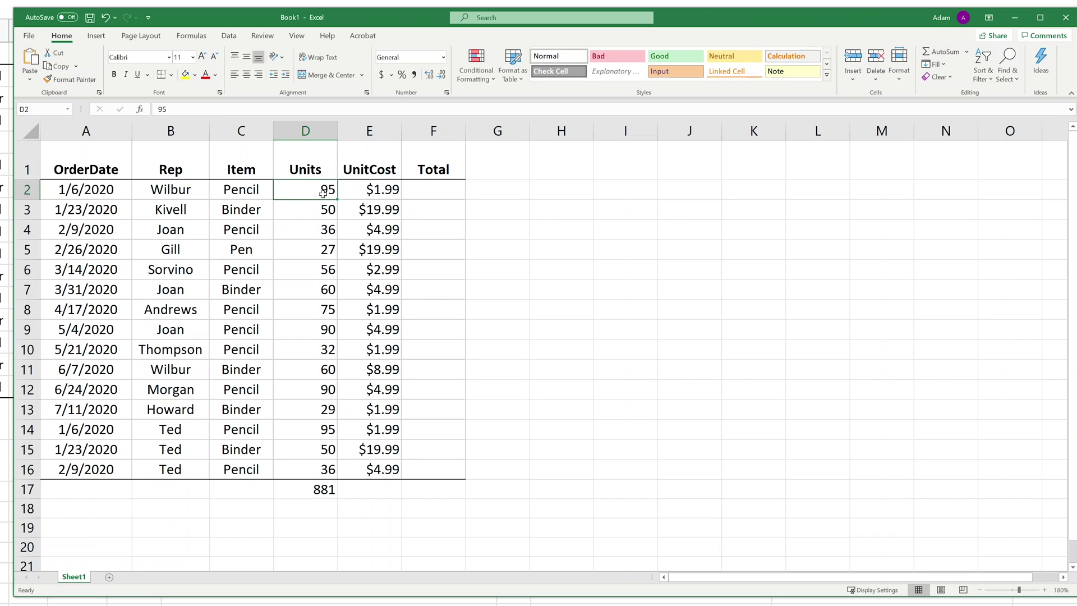
drag(325, 193, 413, 463)
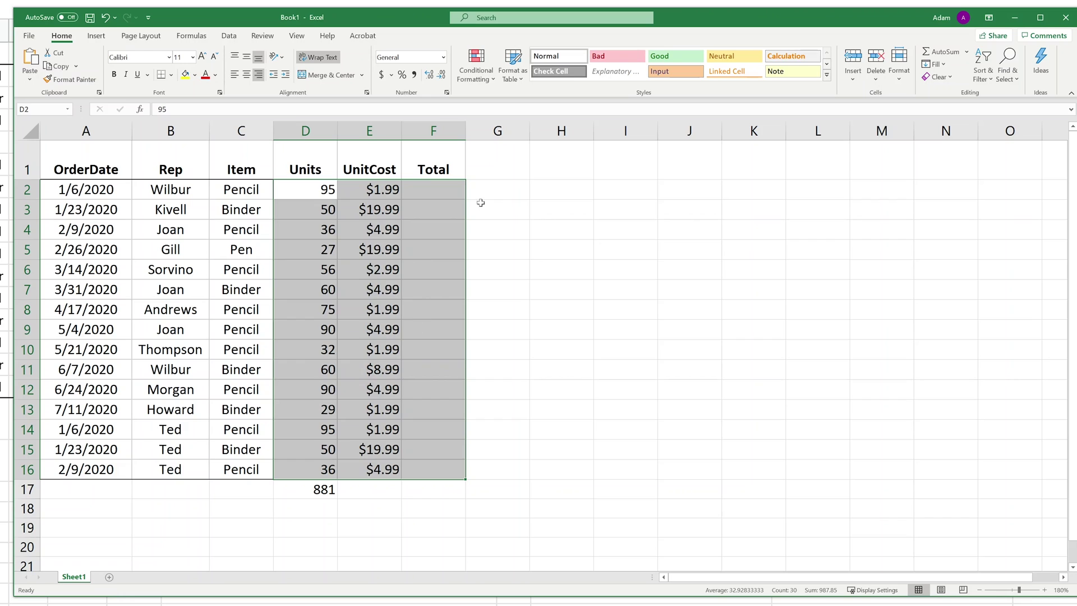
click(945, 52)
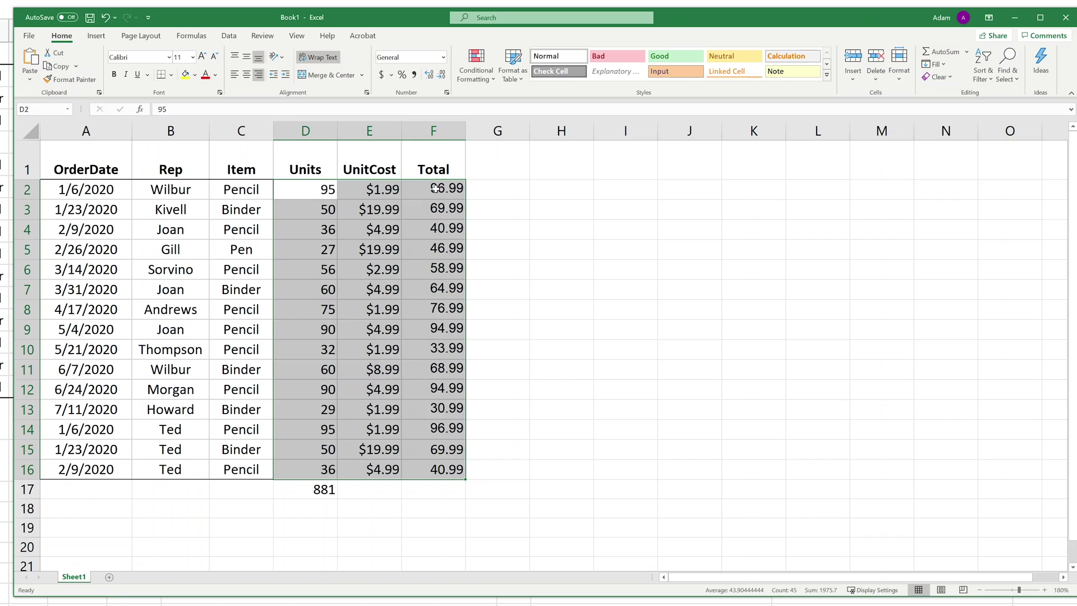
click(967, 52)
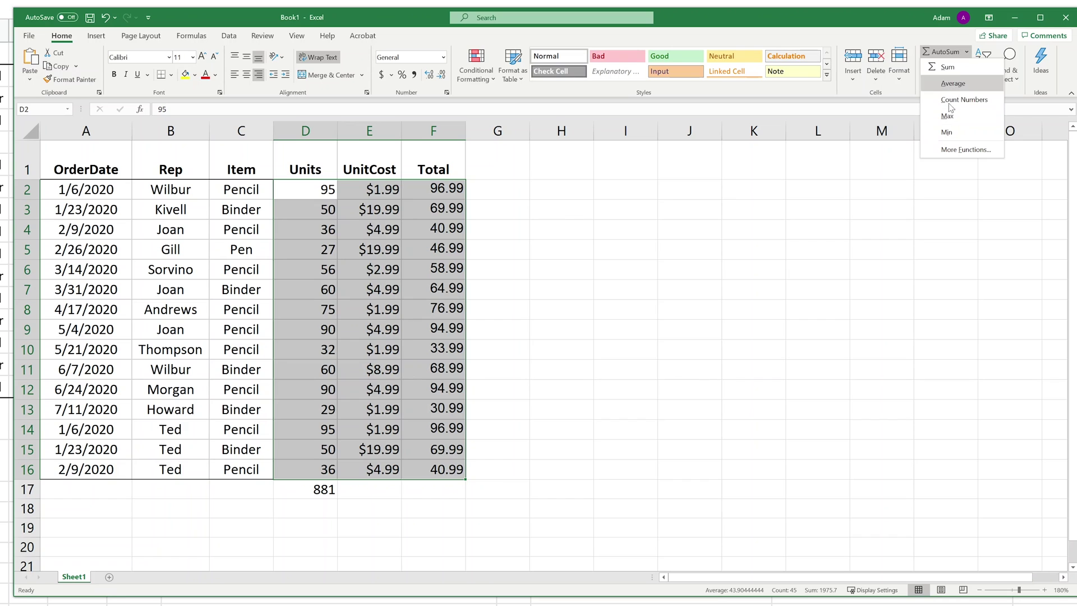
key(Escape)
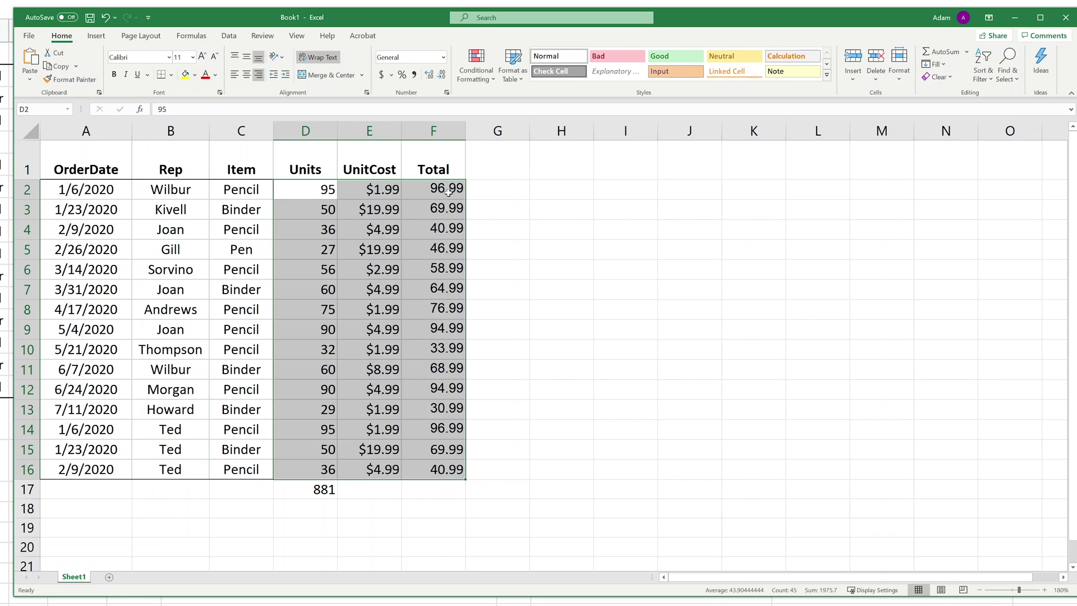
drag(449, 191, 438, 471)
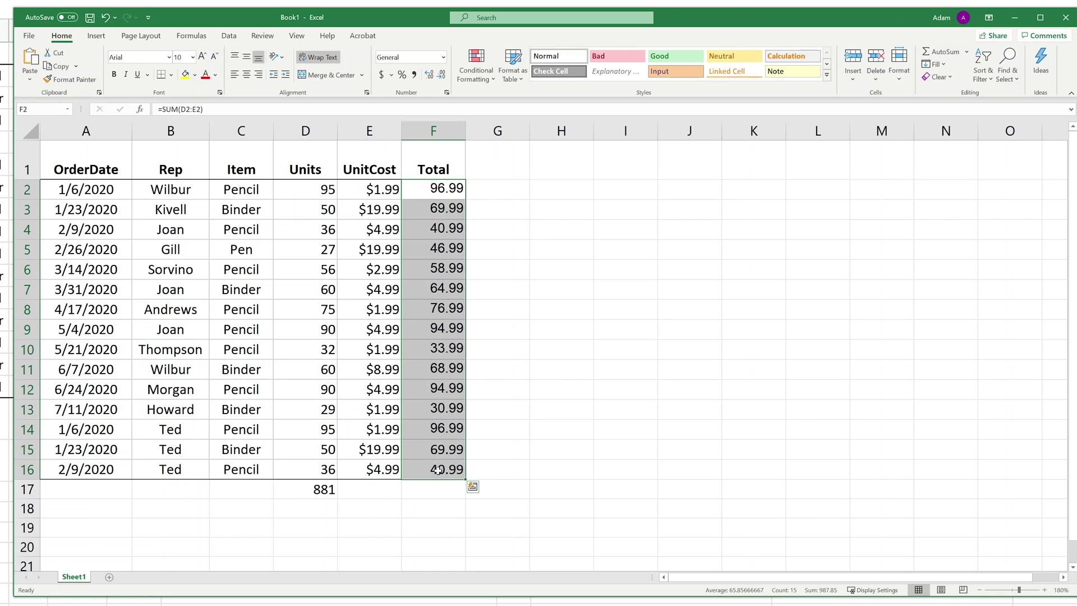
key(Delete)
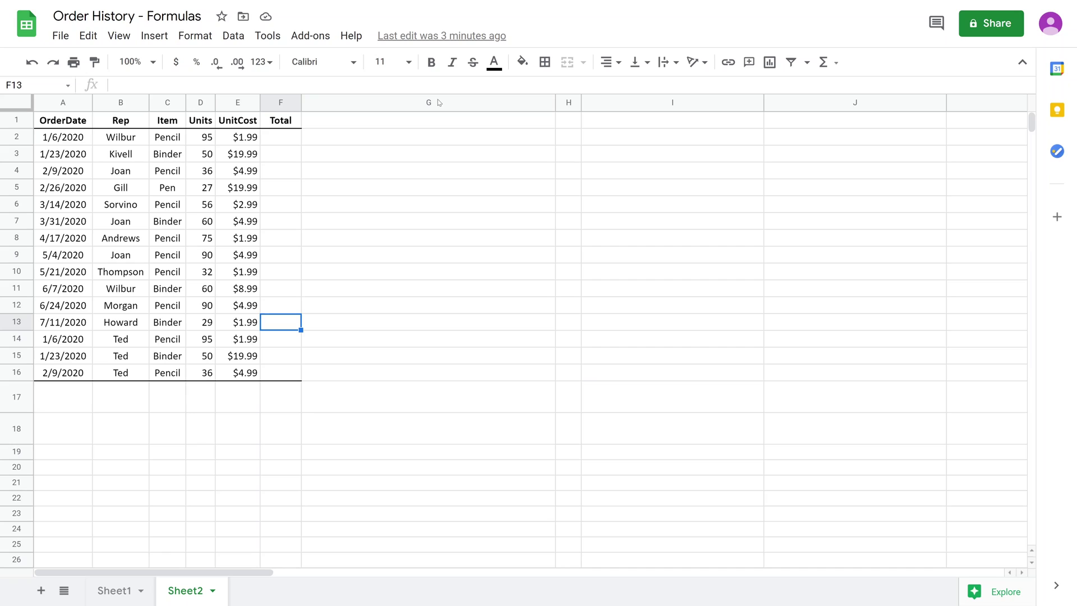
drag(208, 141, 206, 401)
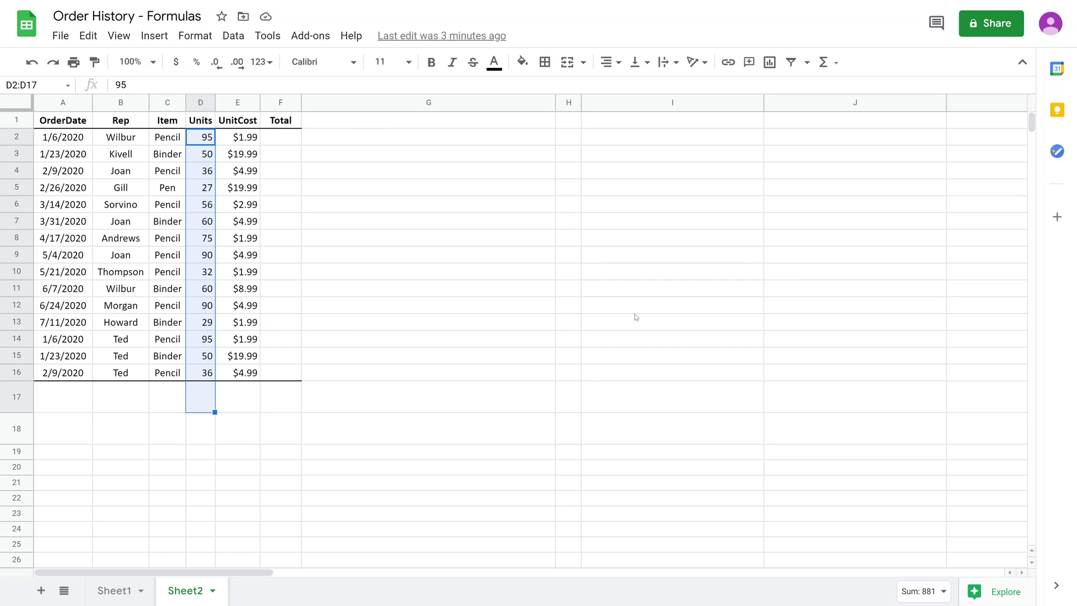
click(824, 63)
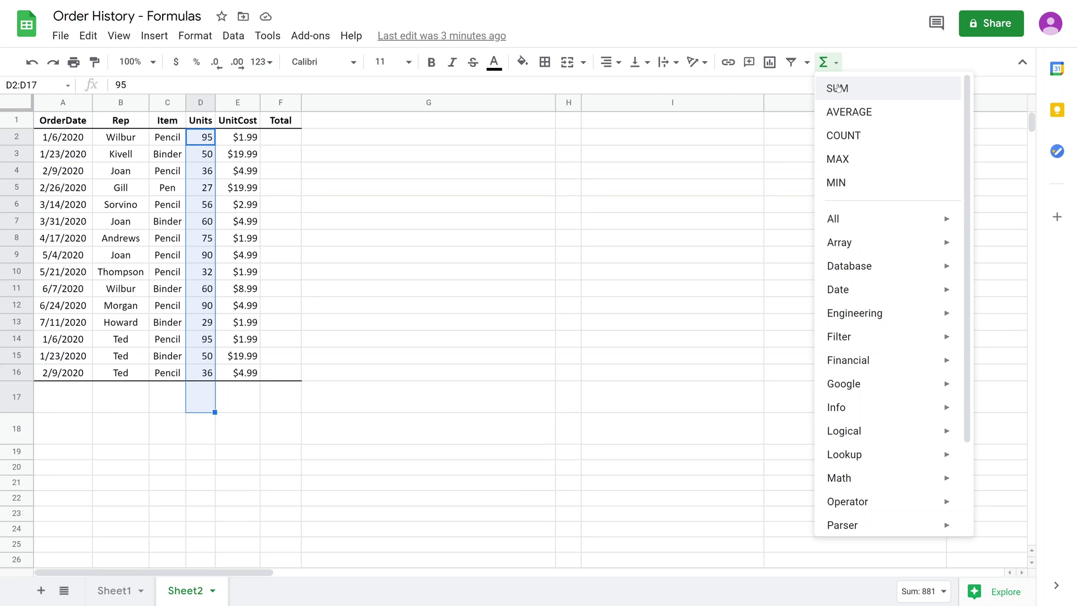
click(837, 88)
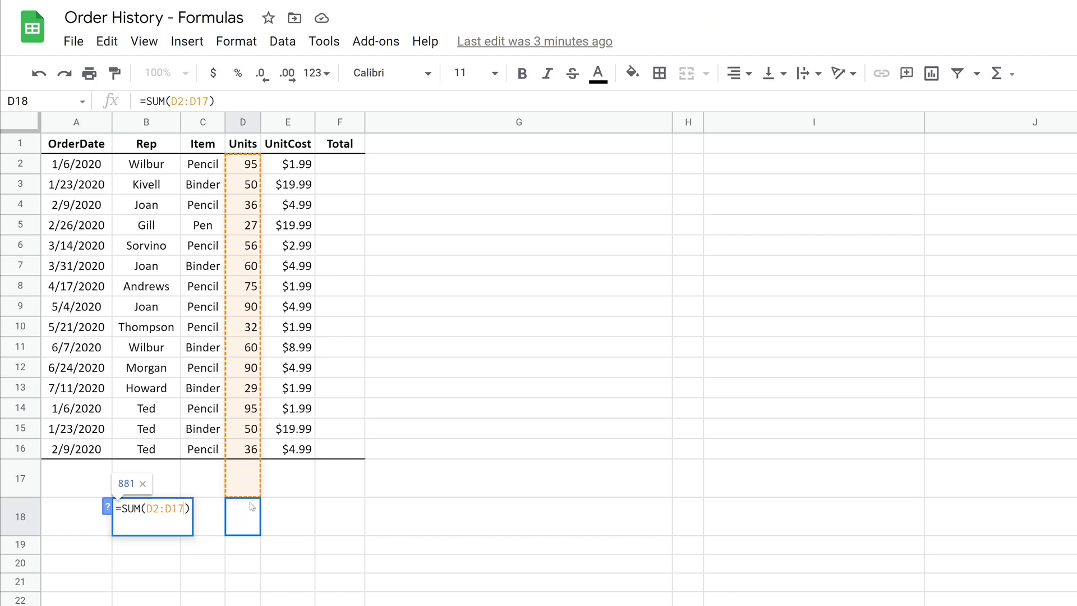
key(Escape)
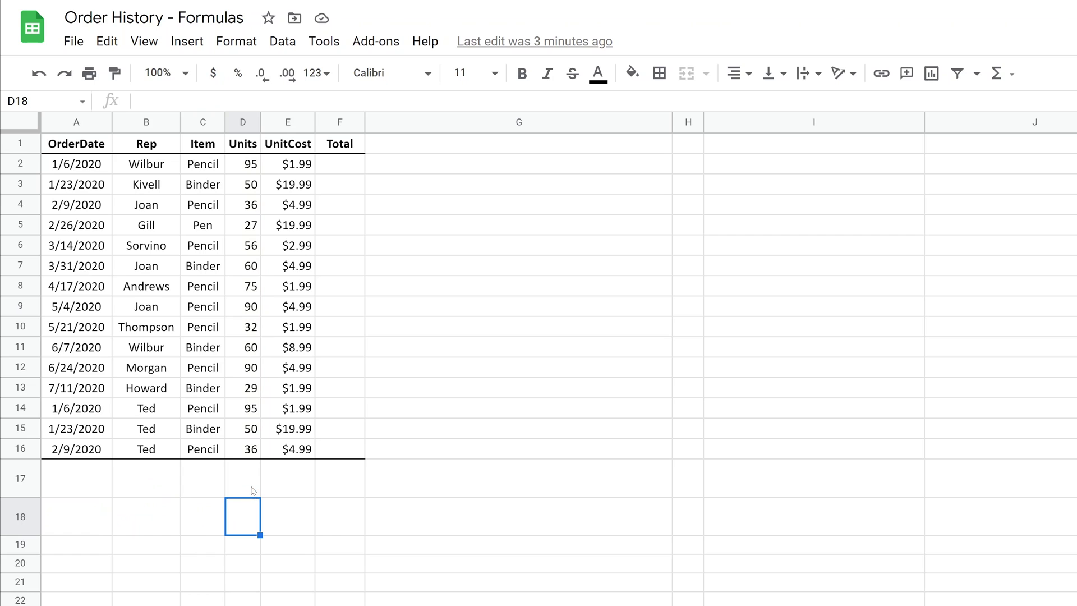
click(253, 491)
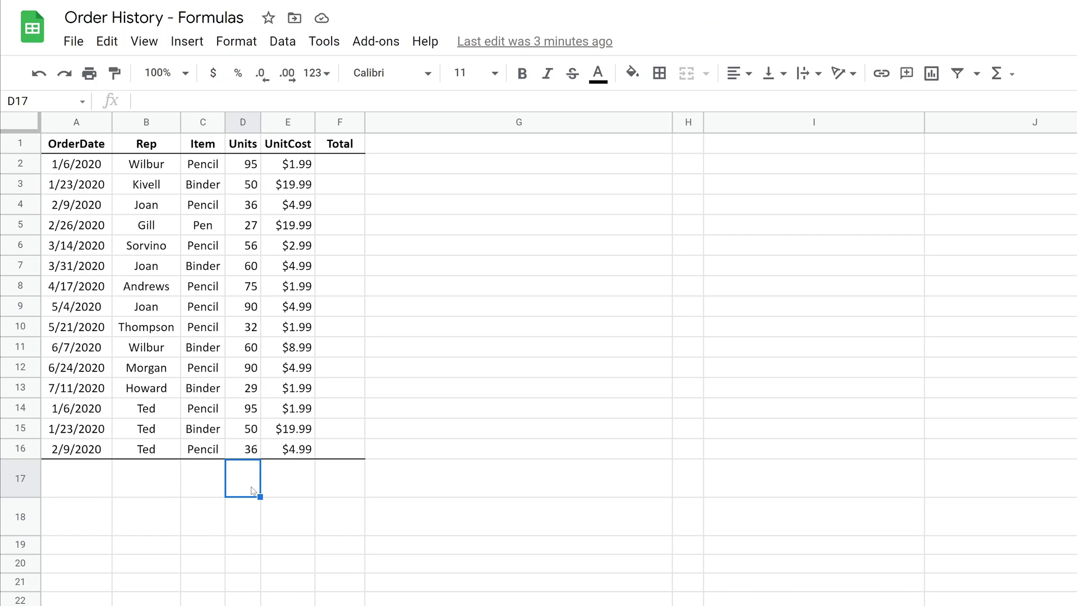
click(1003, 74)
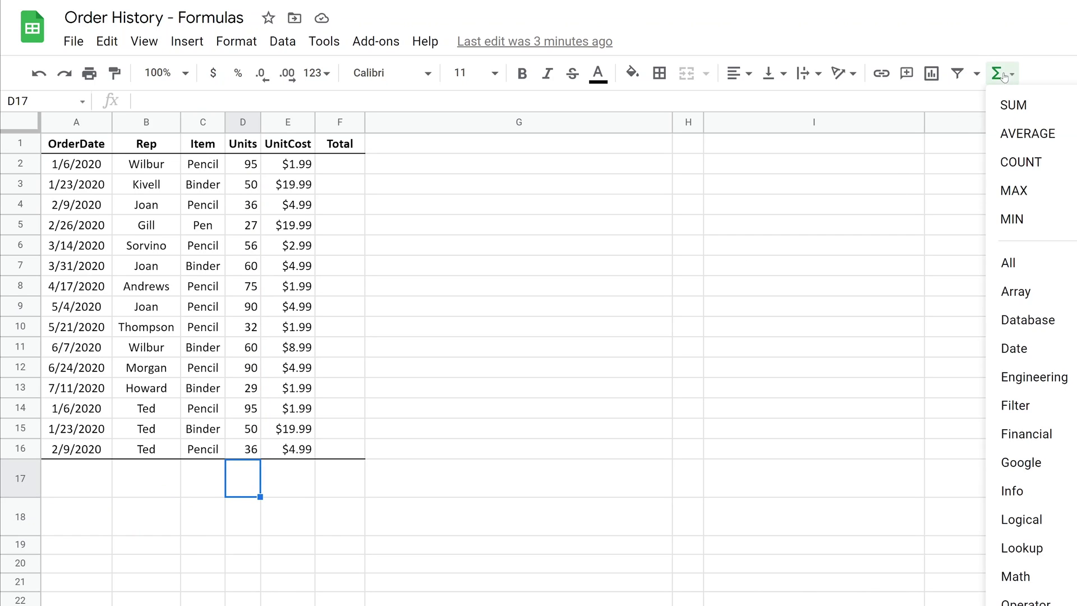
click(1014, 105)
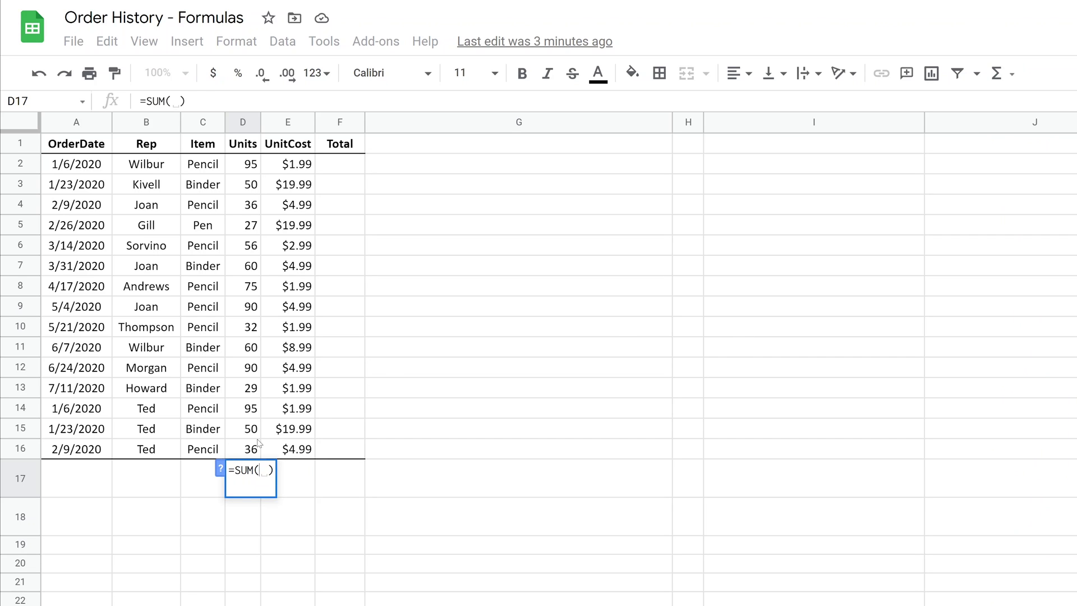
drag(260, 445, 255, 367)
drag(254, 331, 252, 173)
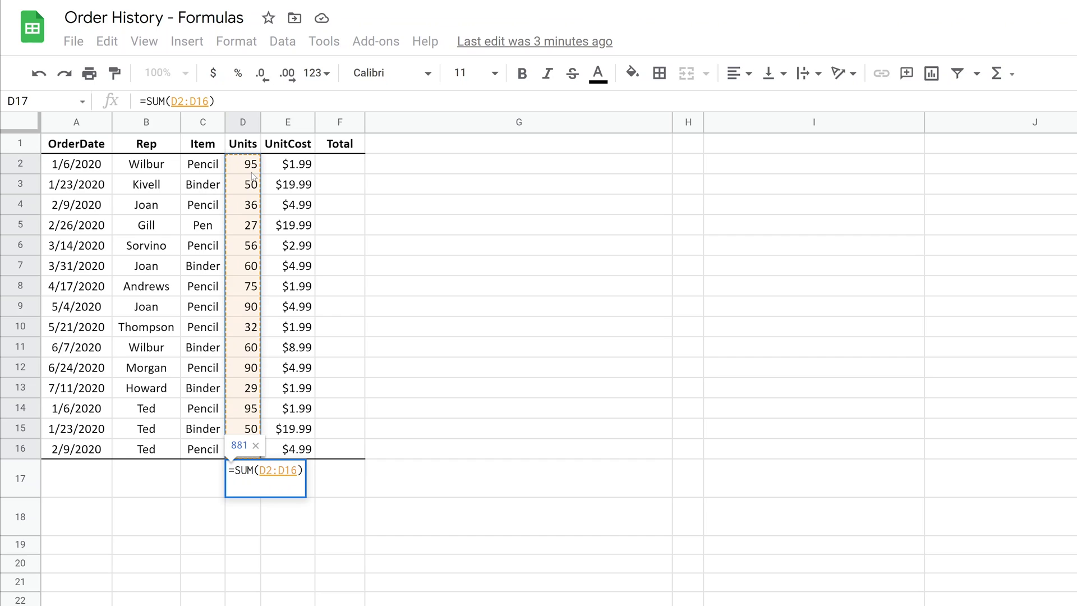
key(Return)
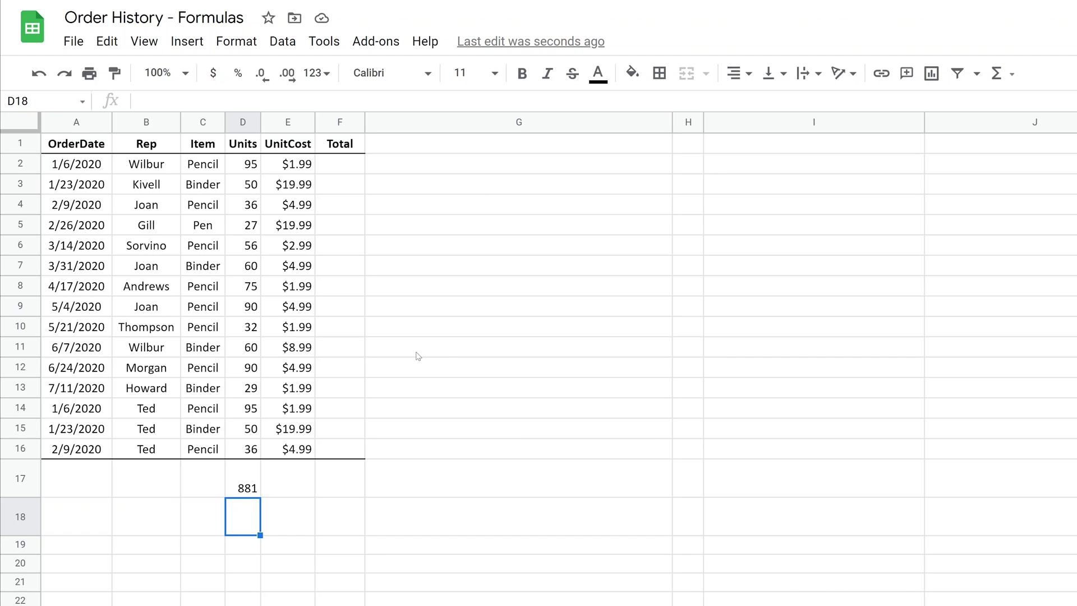
click(251, 469)
drag(247, 449, 245, 176)
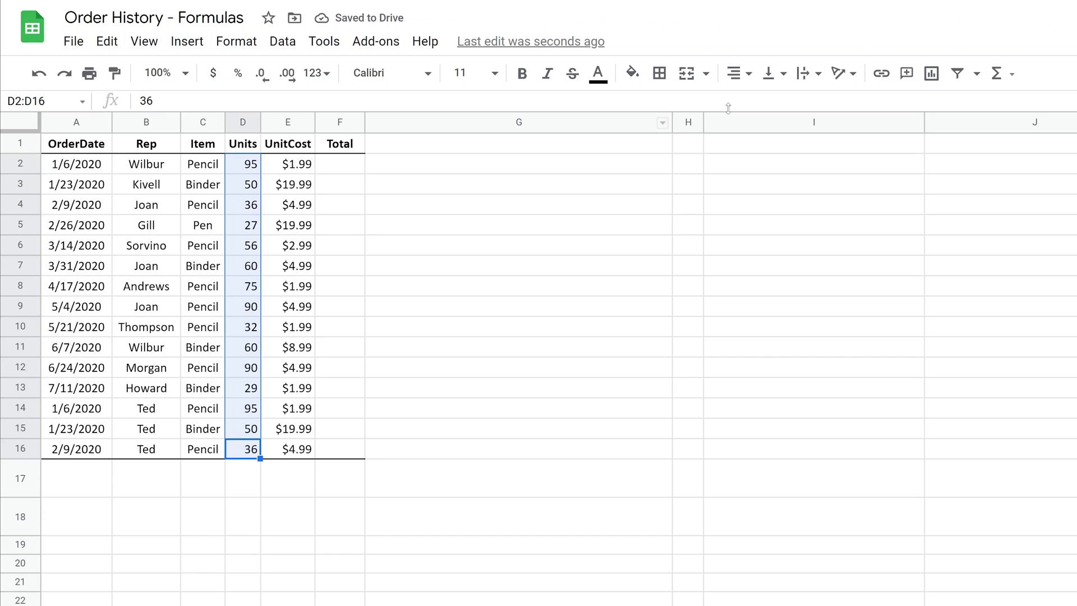
click(996, 74)
click(1013, 105)
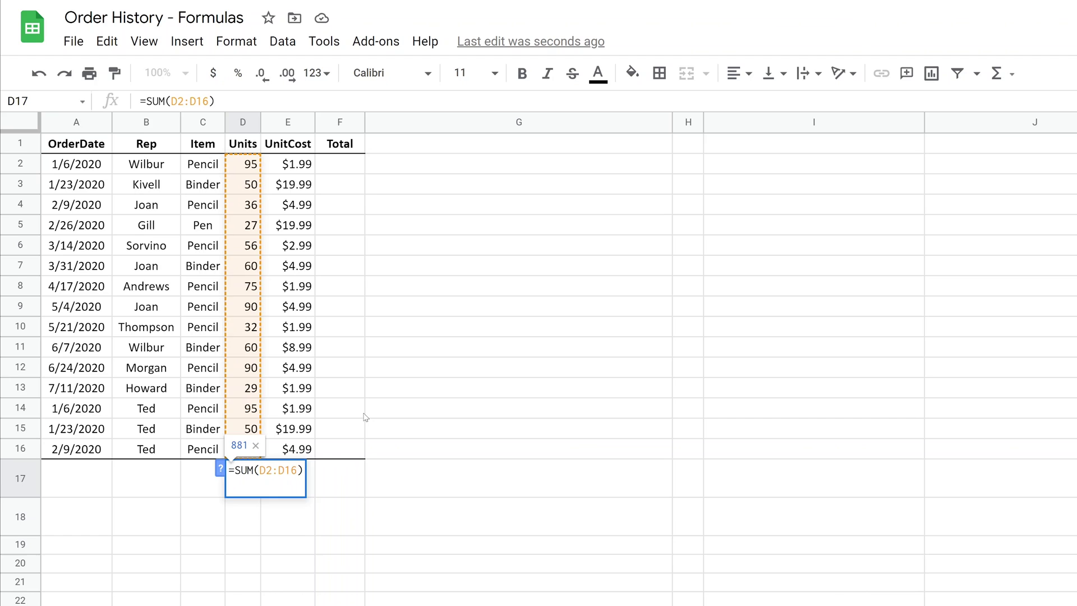
key(Return)
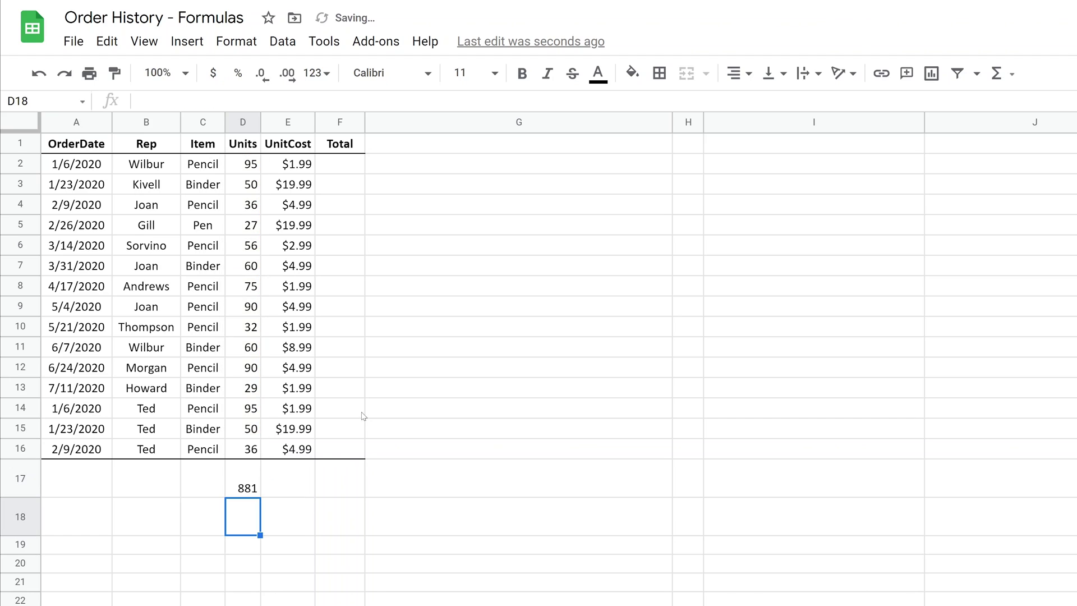
click(260, 476)
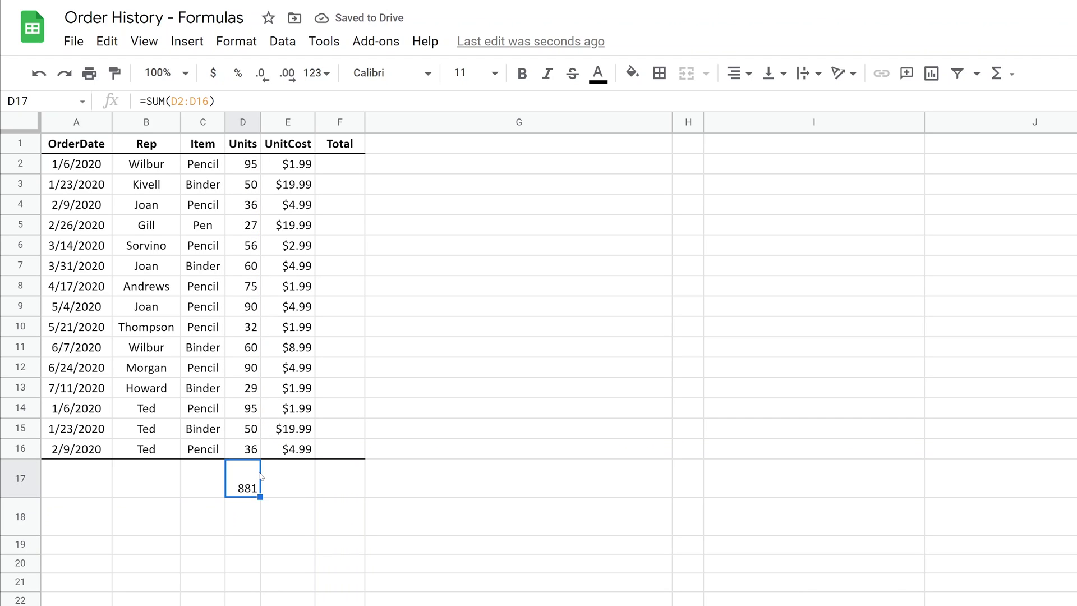
key(Delete)
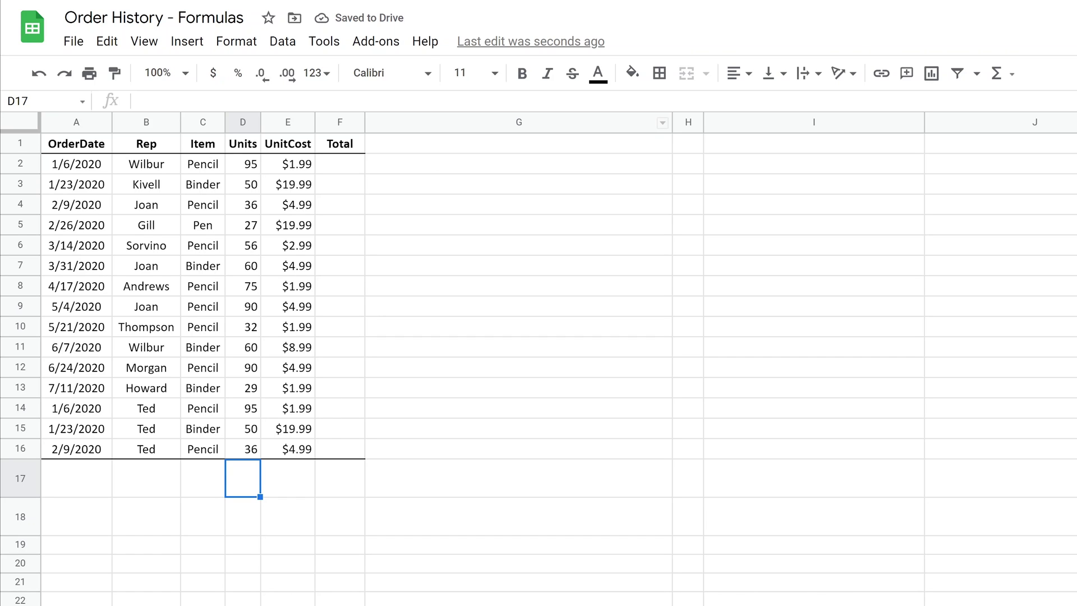
Start the Power Tools add-on from the Add-ons menu
click(402, 49)
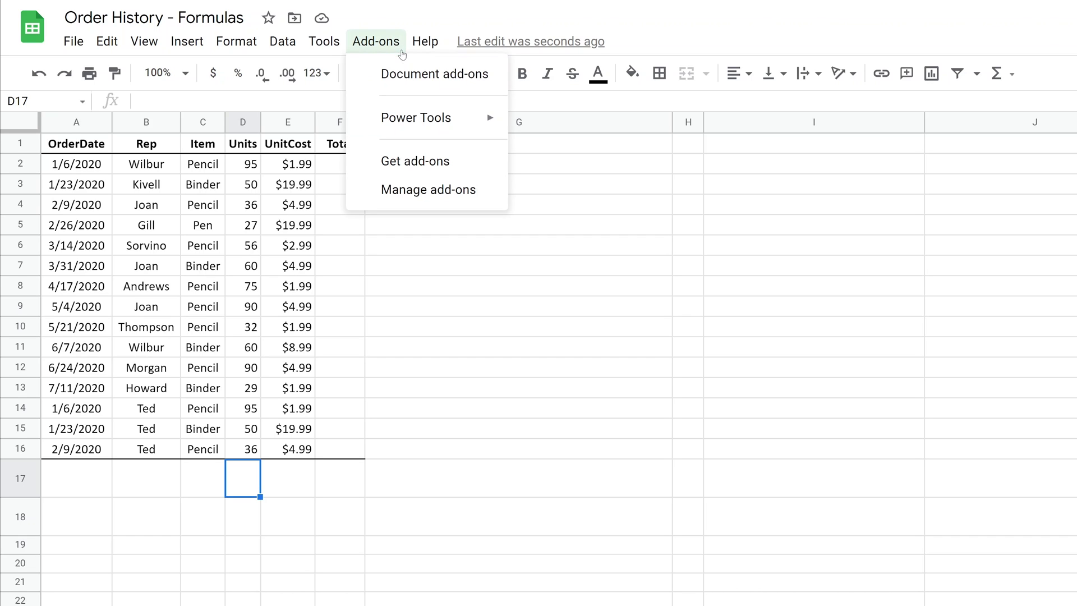
mouse_move(409, 118)
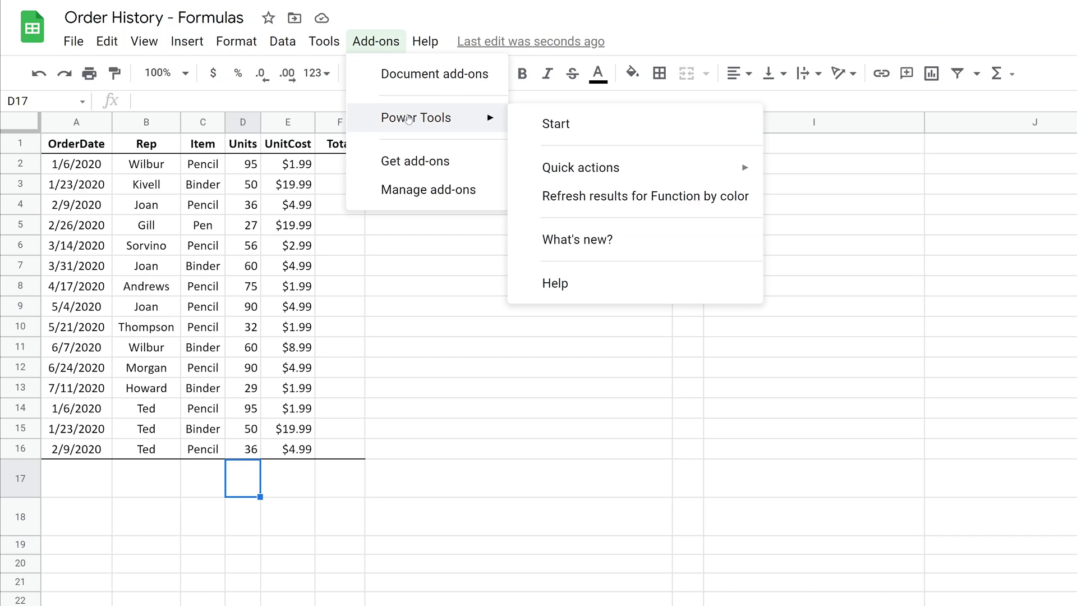
click(575, 132)
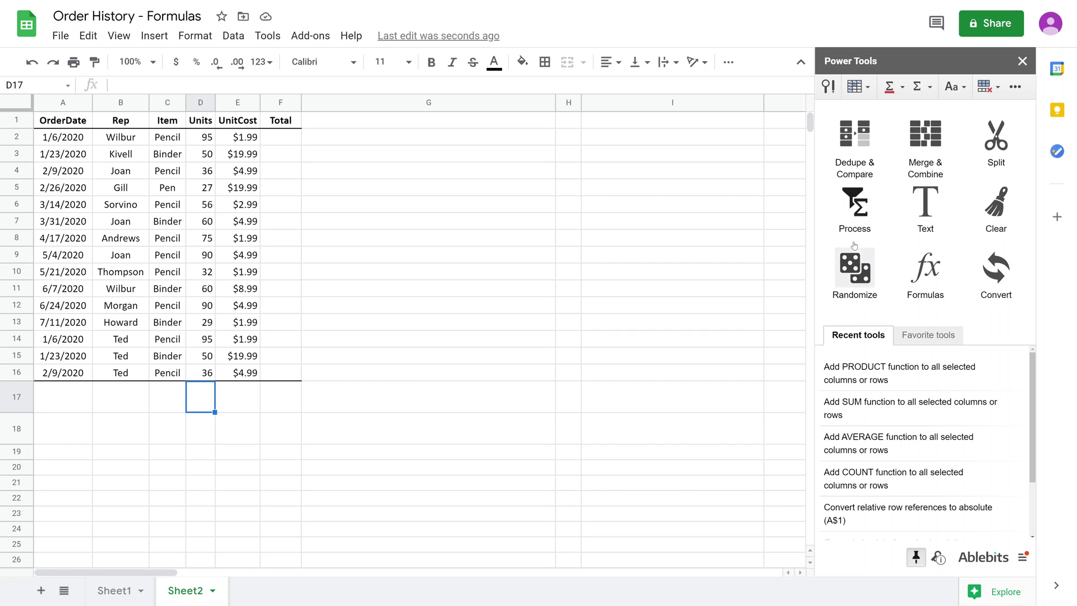
Run Power Tools Formulas AutoSum with SUM to put =SUM(D2:D16), 881, in D17
click(920, 269)
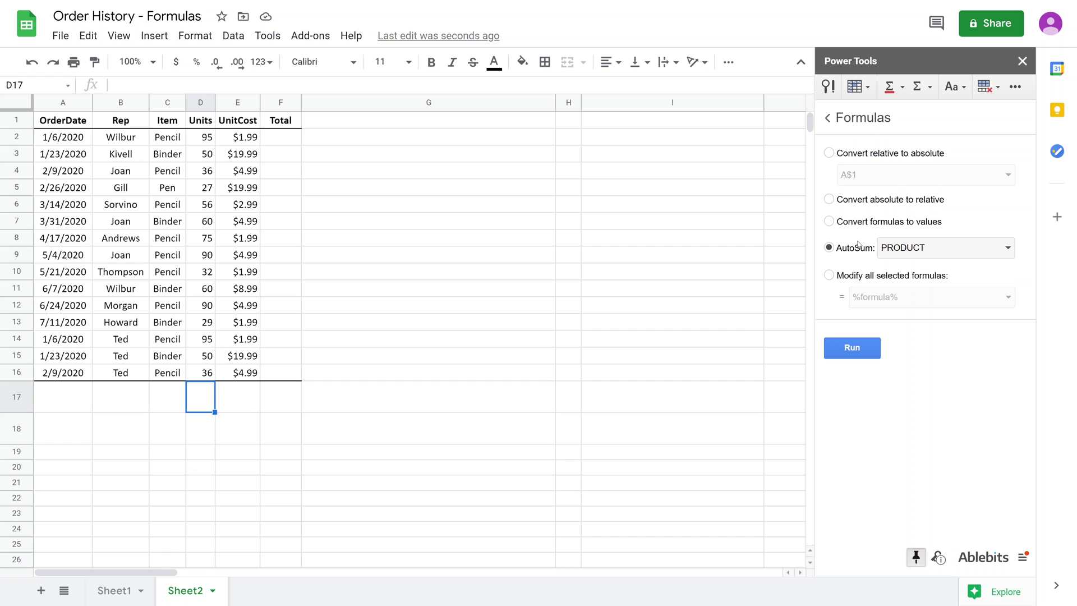
click(923, 253)
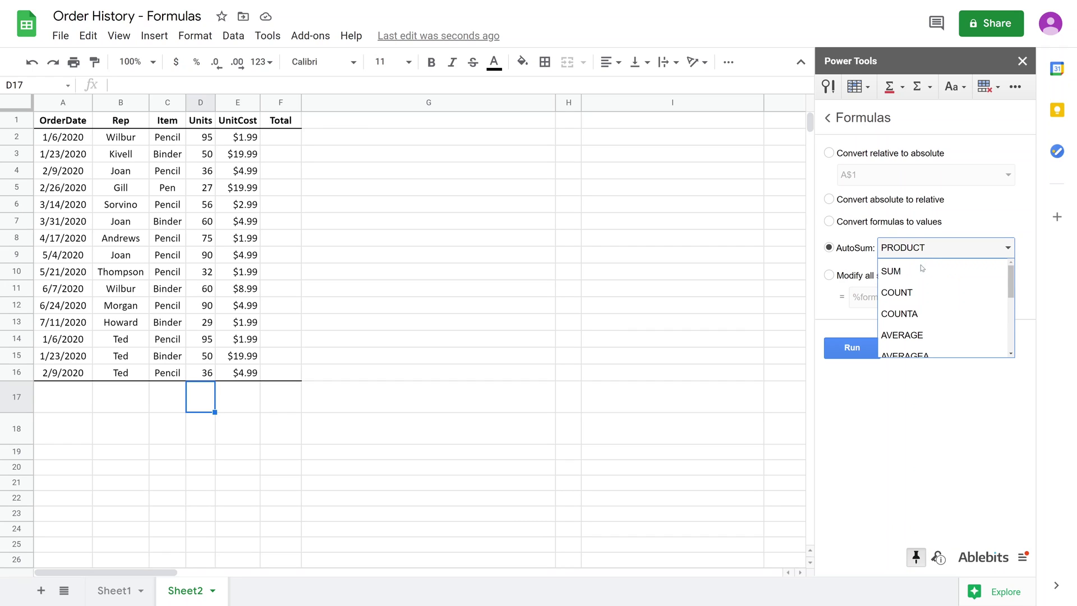
click(922, 270)
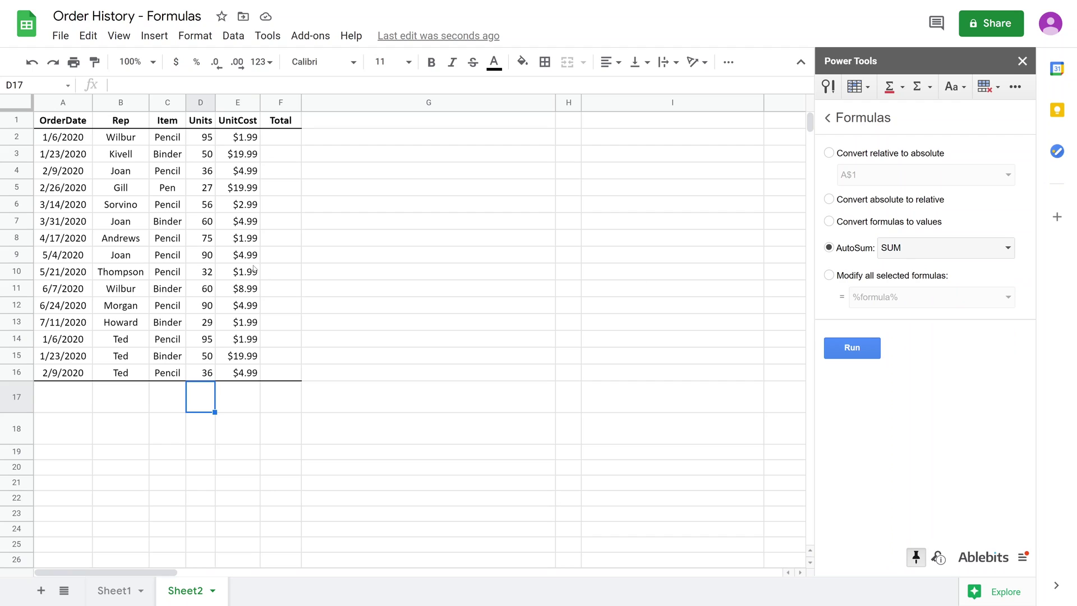
click(844, 349)
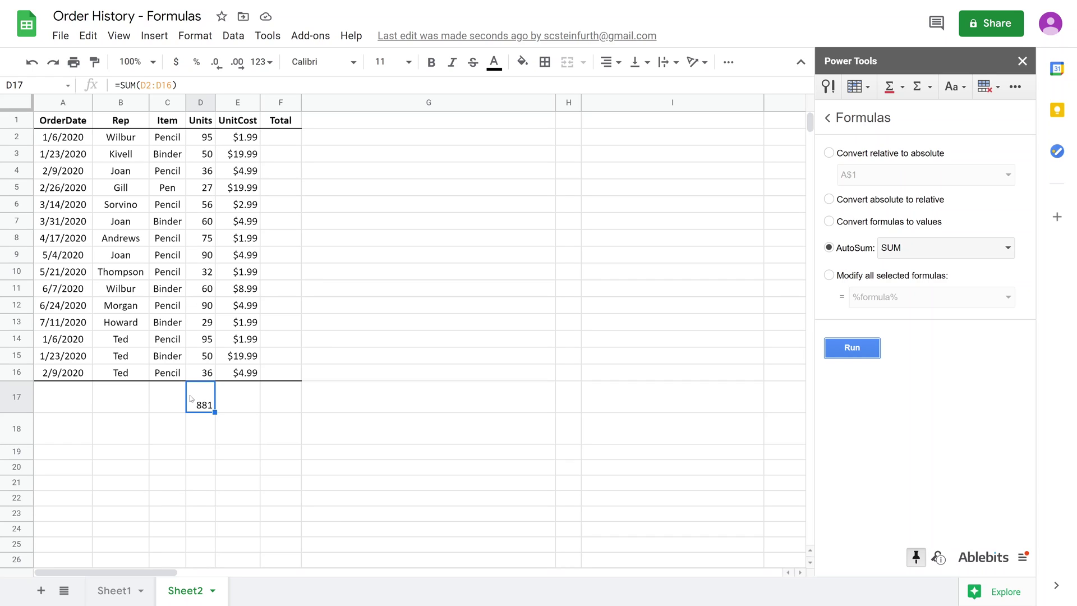
Run AutoSum with AVERAGE on E17, giving =AVERAGE(E2:E16) showing $7.12
click(239, 410)
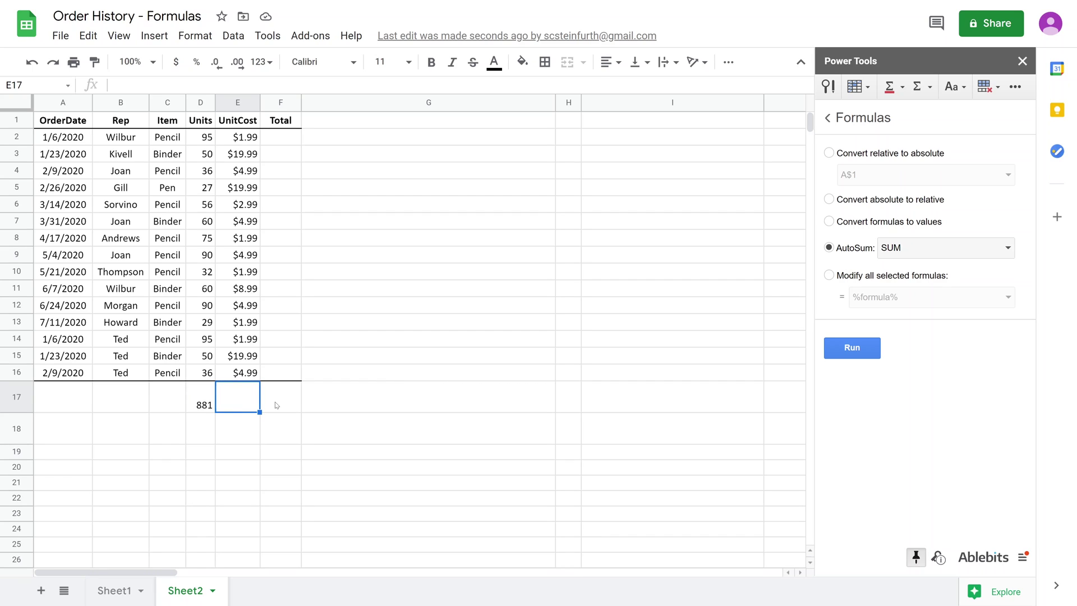
click(916, 257)
scroll(917, 283, down, 1)
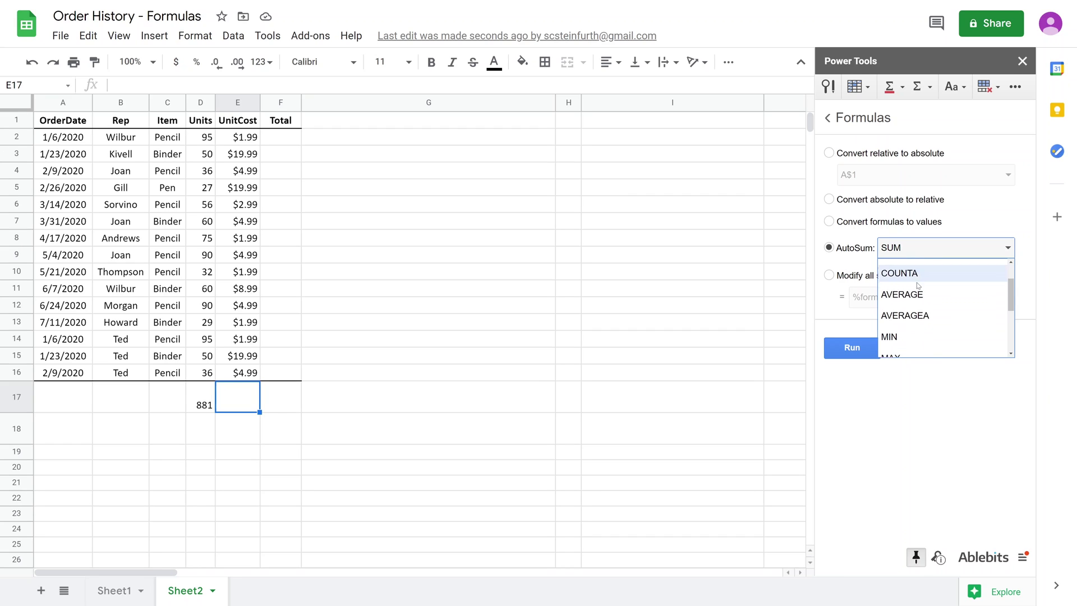
click(919, 294)
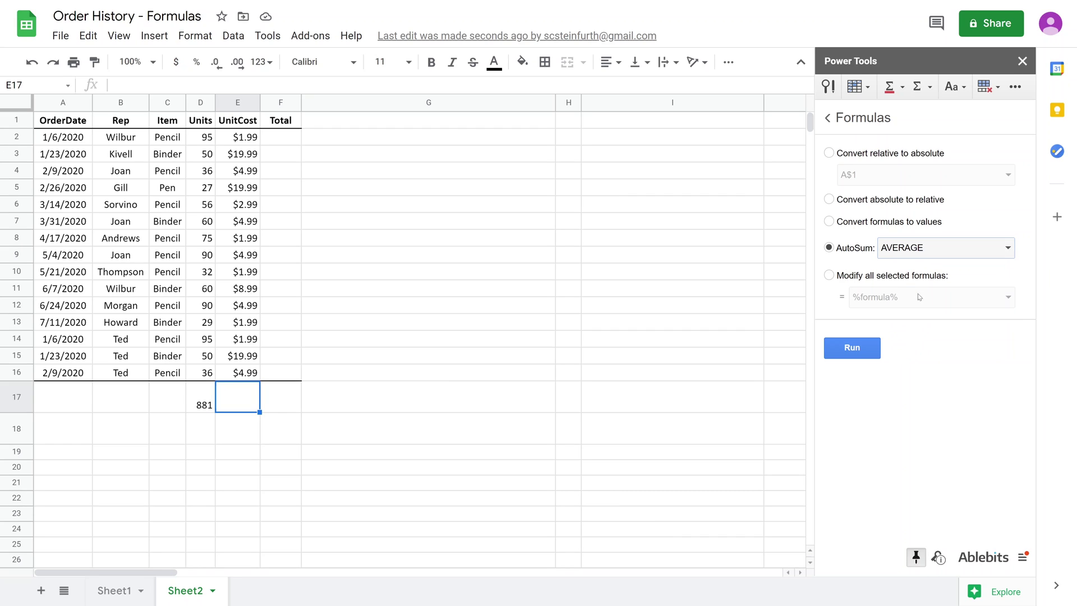
click(873, 352)
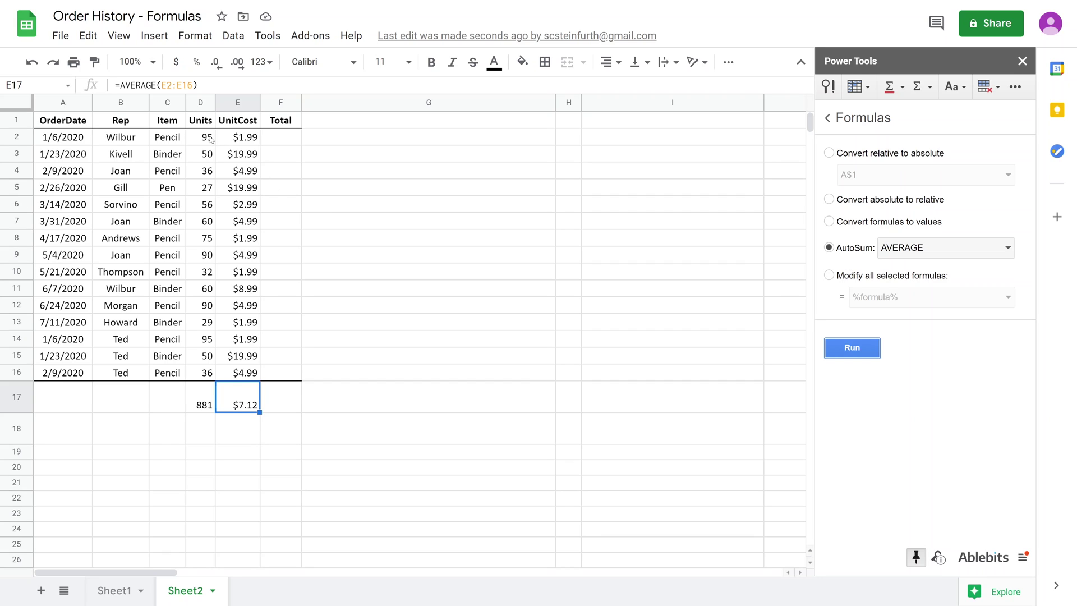
Select D2:F16 spanning the Units, UnitCost and Total columns
drag(210, 138, 207, 375)
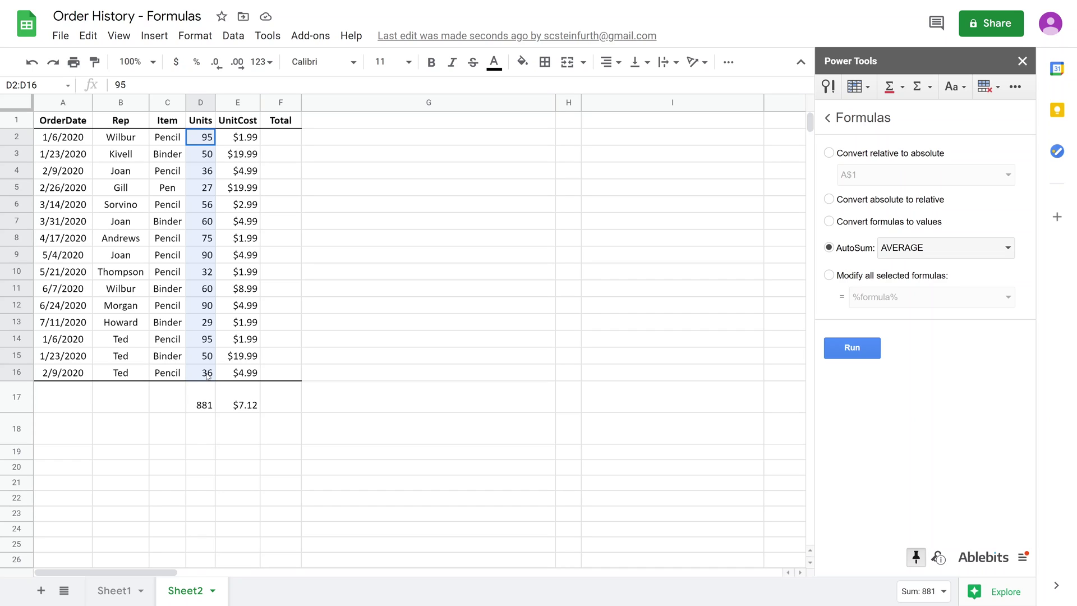
drag(208, 375, 267, 377)
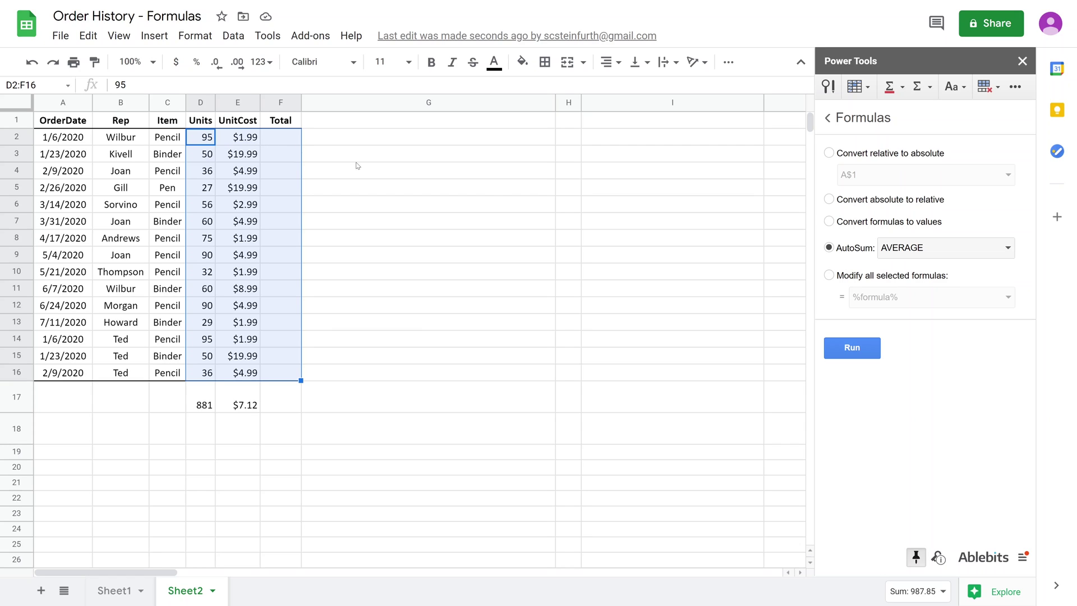
Run AutoSum with PRODUCT to fill F2:F16 with per-row Units×UnitCost formulas
click(925, 253)
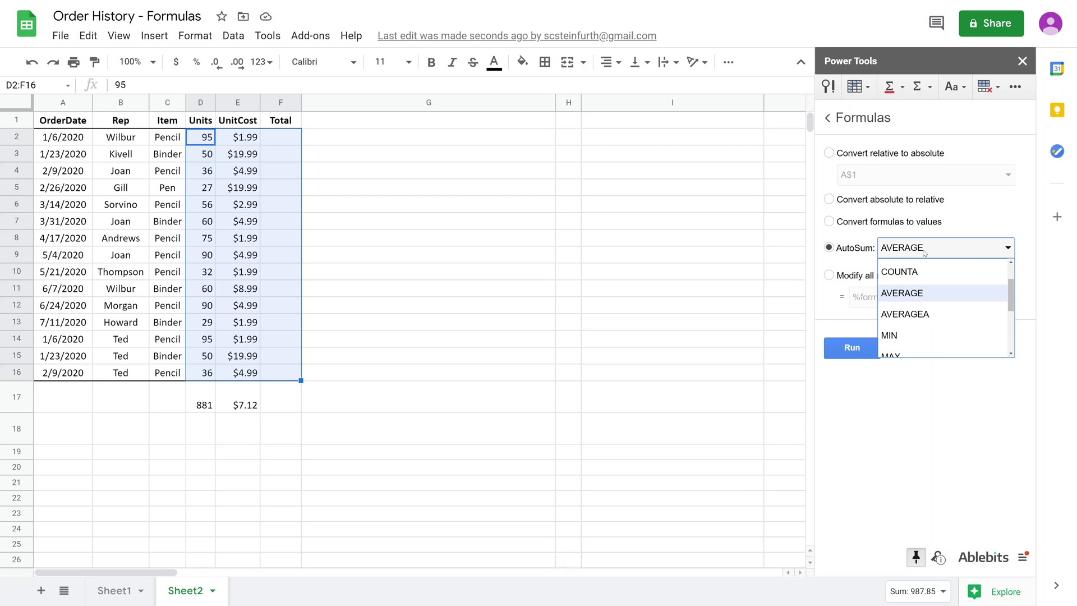
scroll(941, 302, down, 3)
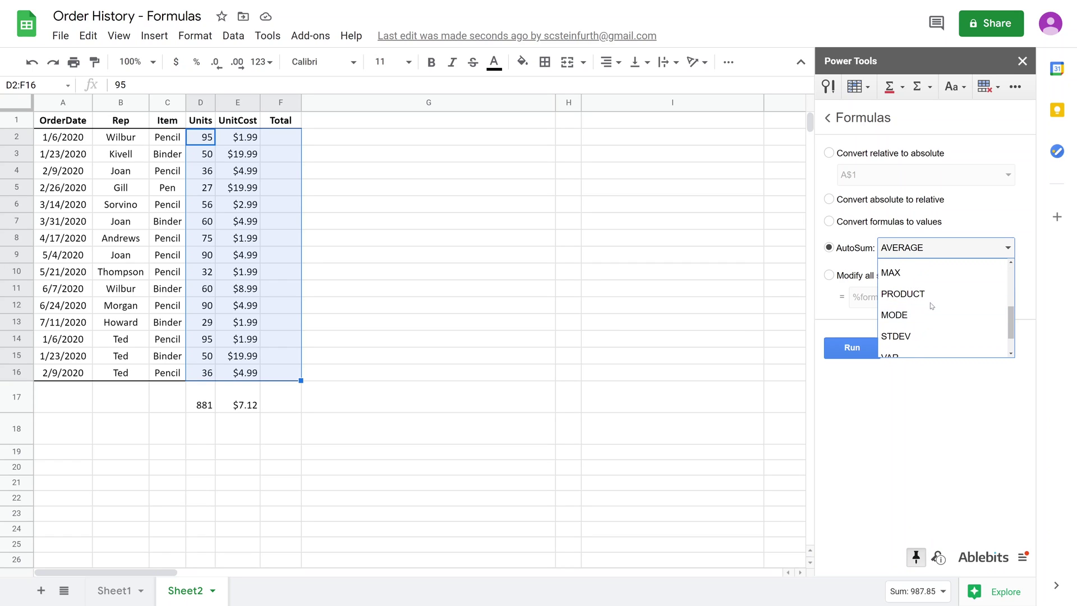
click(927, 296)
click(857, 349)
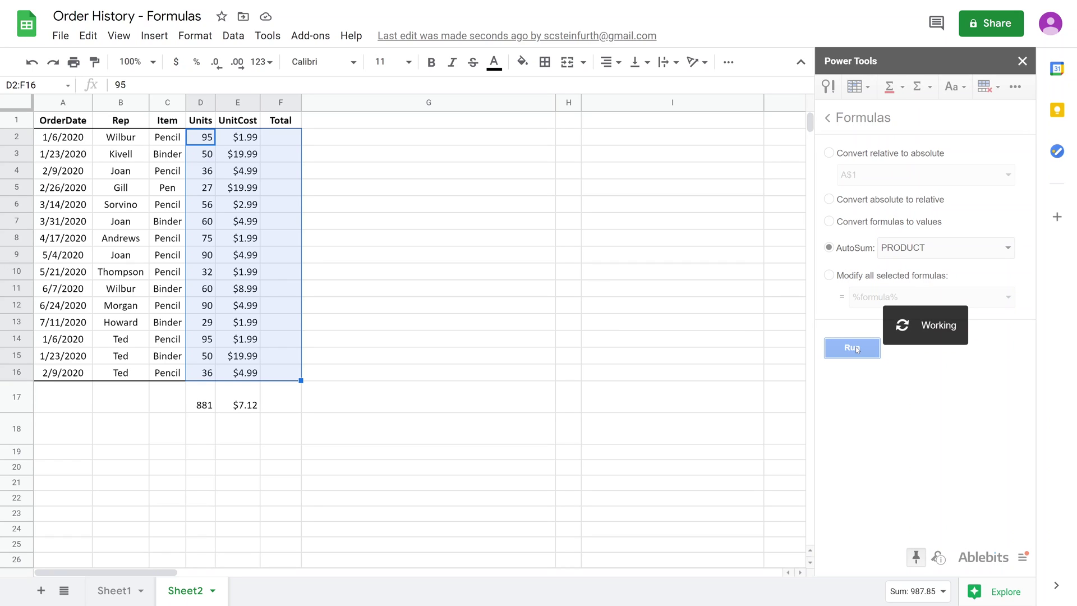
Check the Total formulas in F2–F4, confirming F4 holds =PRODUCT(D4:E4), leaving them unchanged
click(291, 143)
click(296, 160)
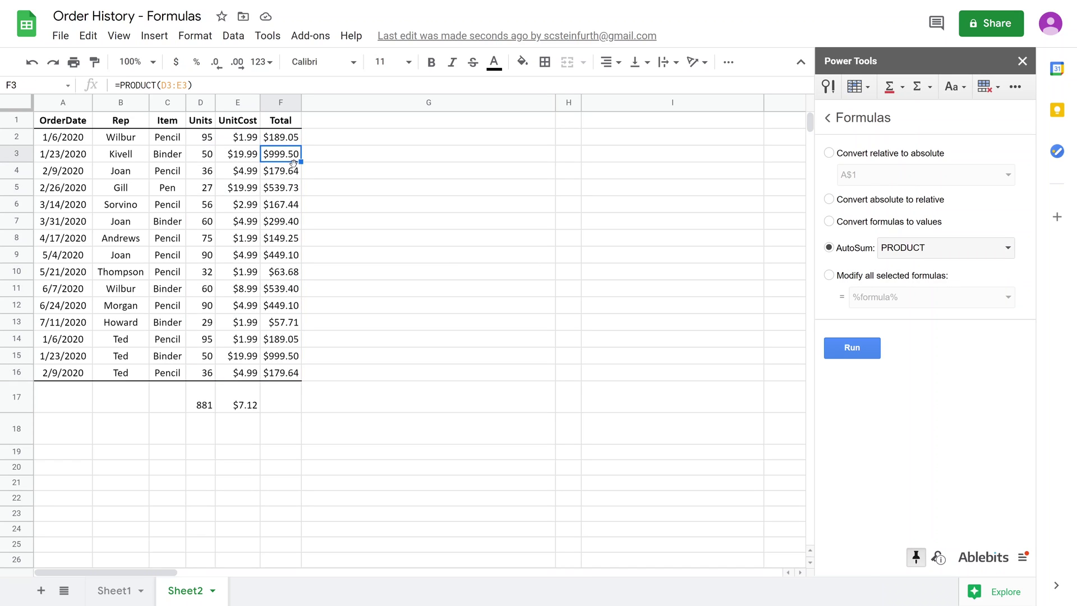
click(295, 171)
double_click(295, 171)
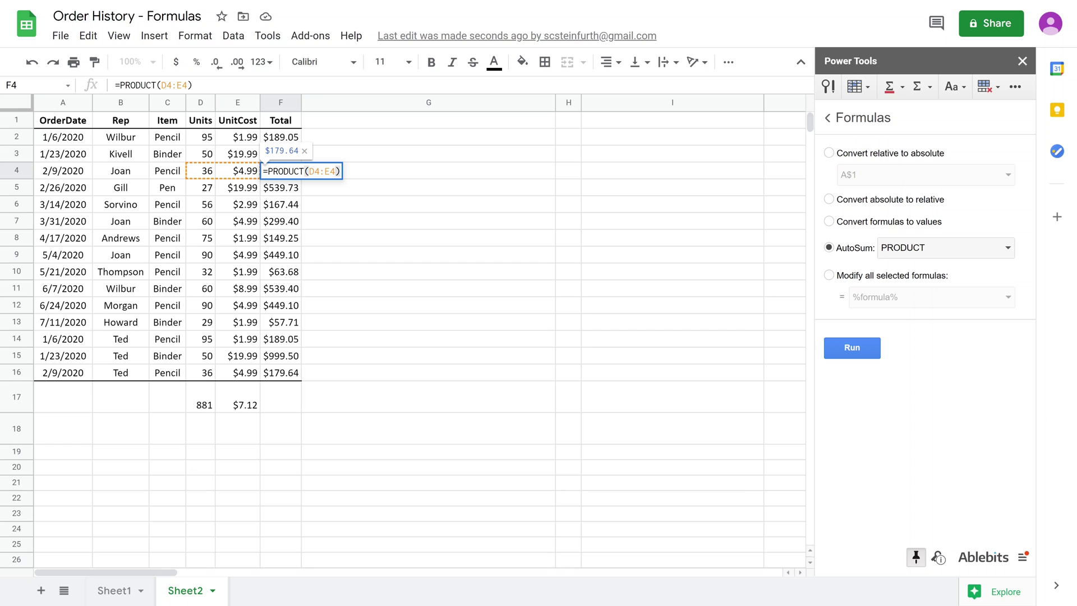
key(Escape)
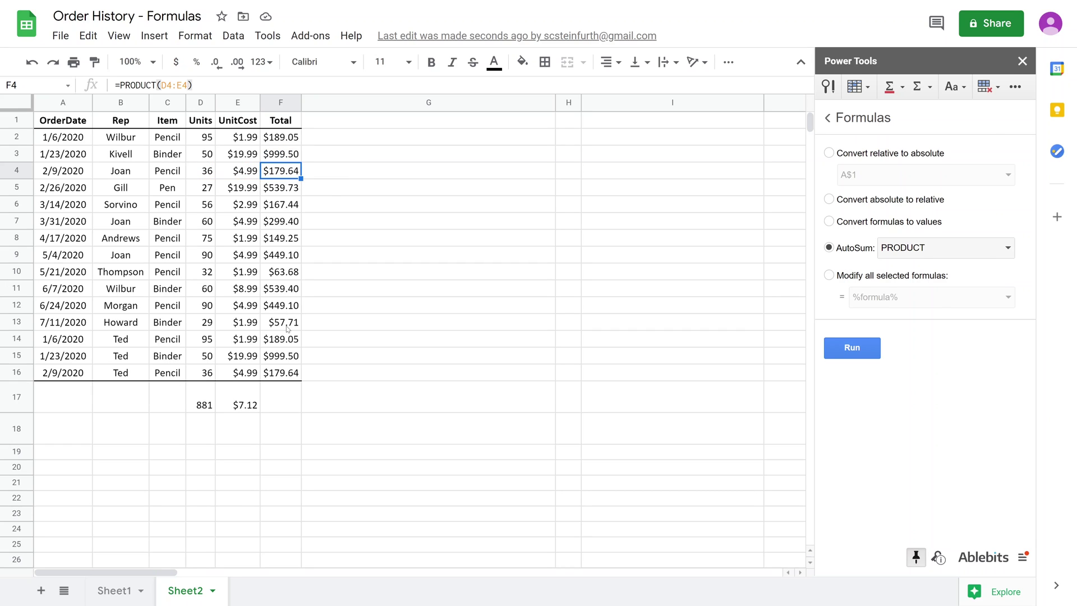
click(280, 397)
click(828, 117)
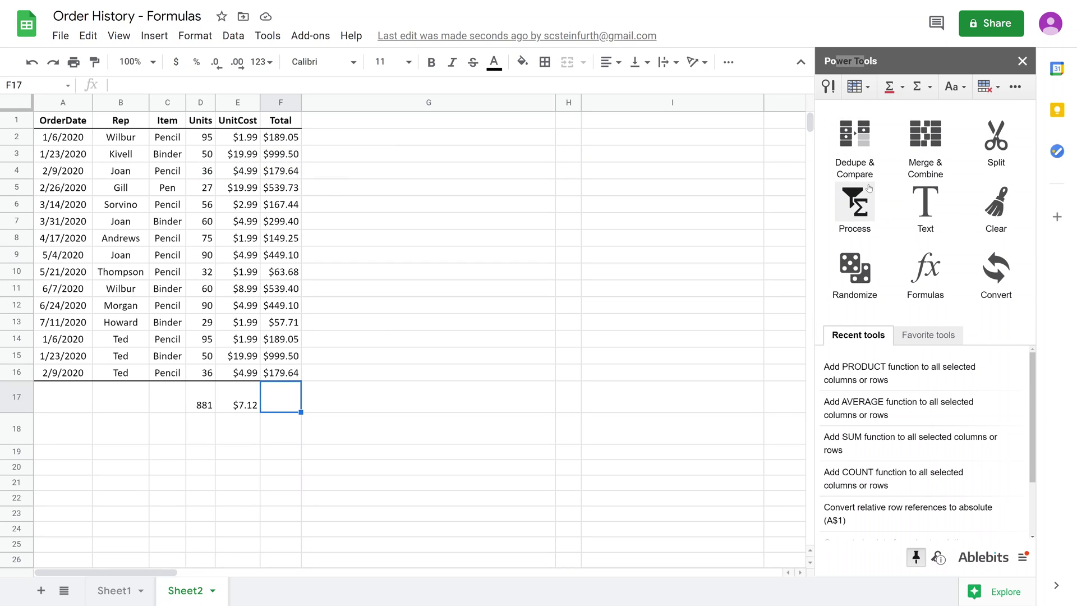